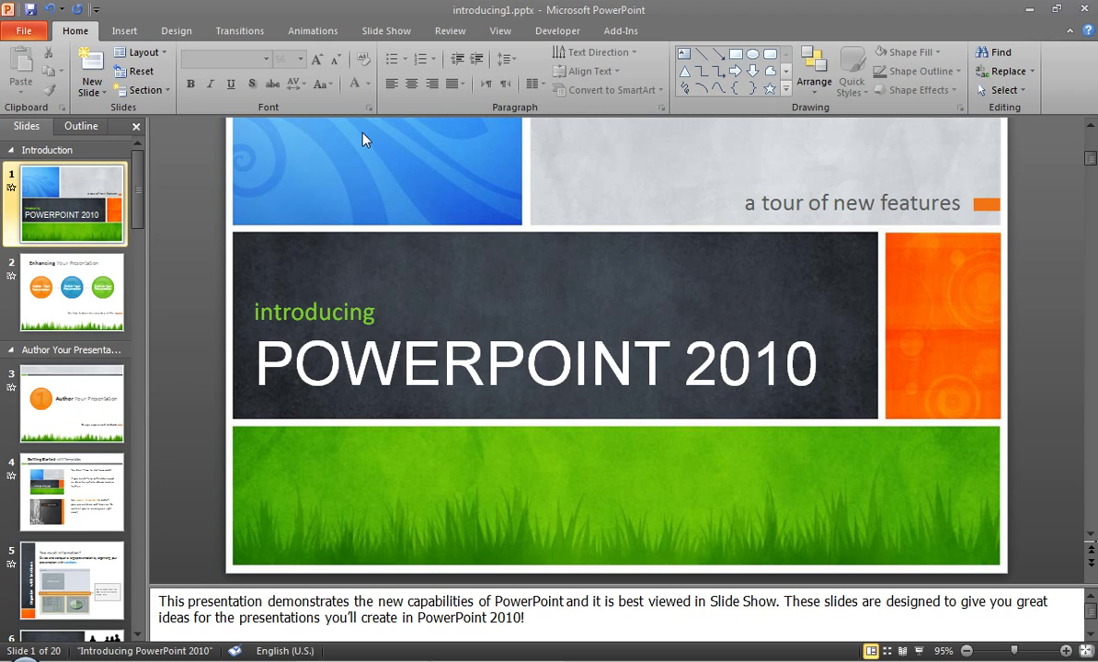
# Start a Save As of introducing1.pptx as PowerPoint Presentation (*.pptx) and open the Tools menu
pyautogui.click(25, 33)
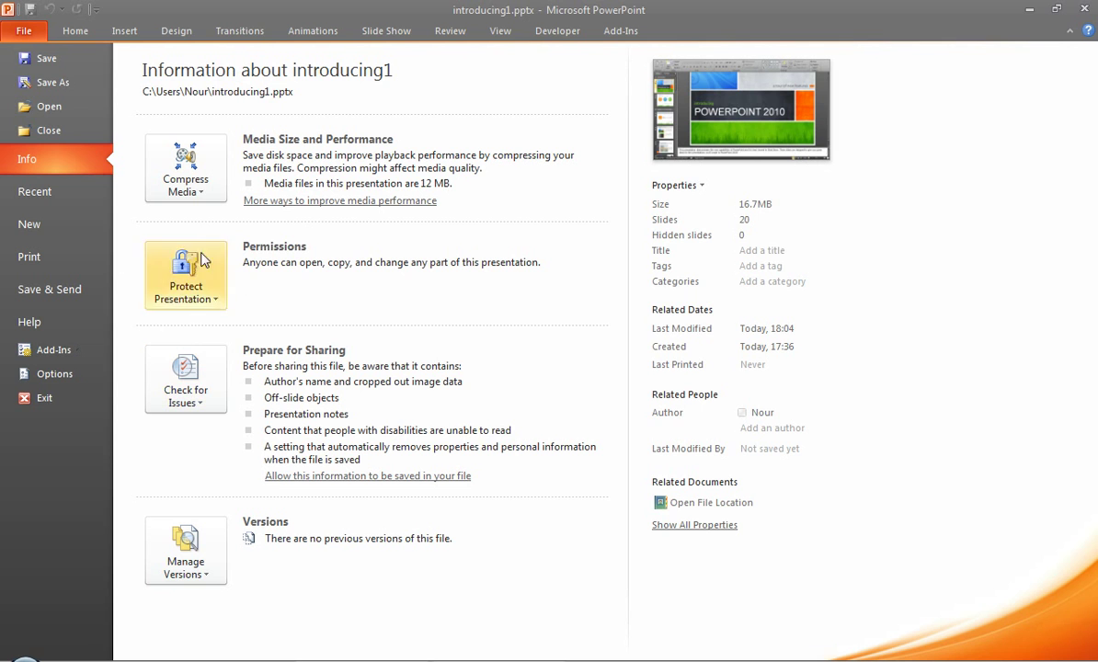
pyautogui.click(34, 82)
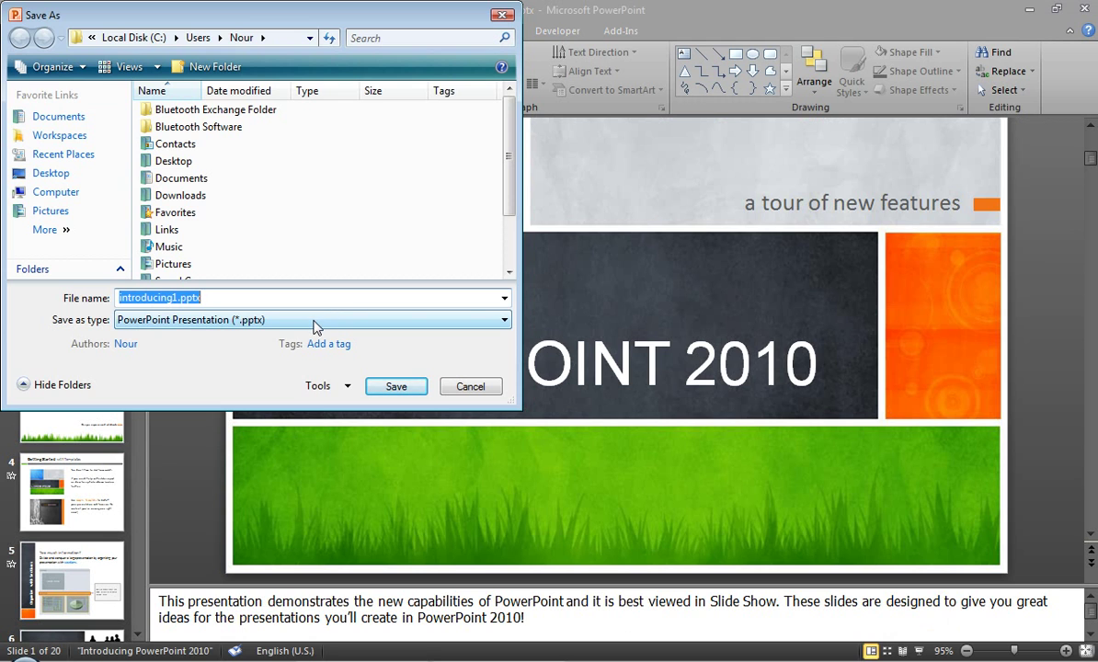
pyautogui.click(139, 320)
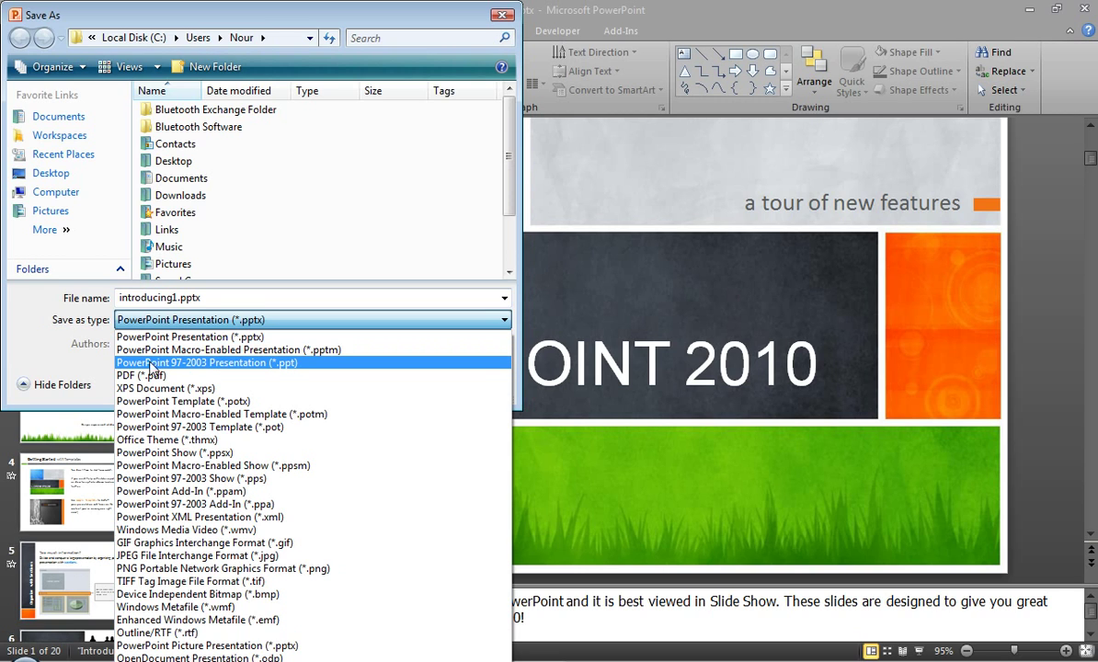
pyautogui.click(78, 337)
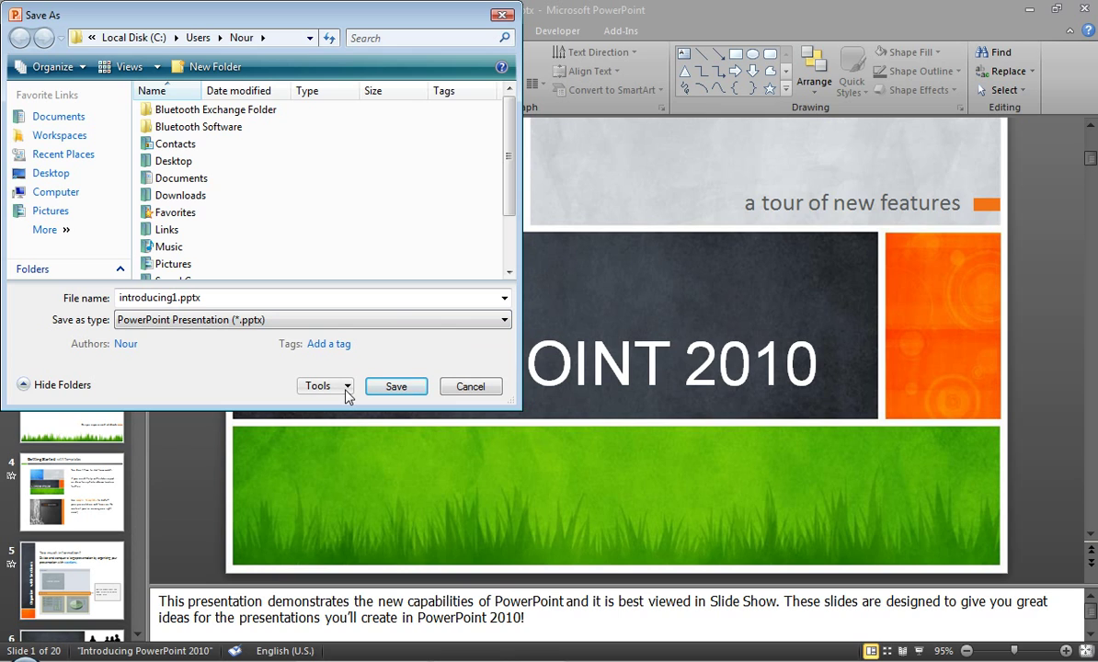
pyautogui.click(347, 388)
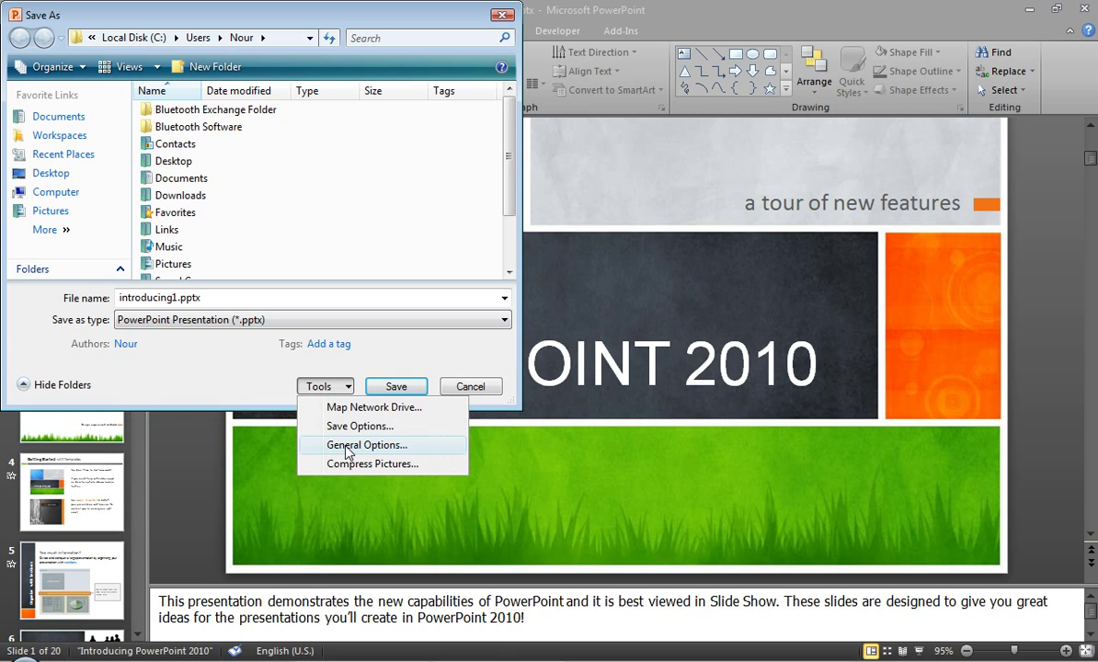
# In General Options, enter a password to modify and confirm it by re-entering it
pyautogui.click(349, 446)
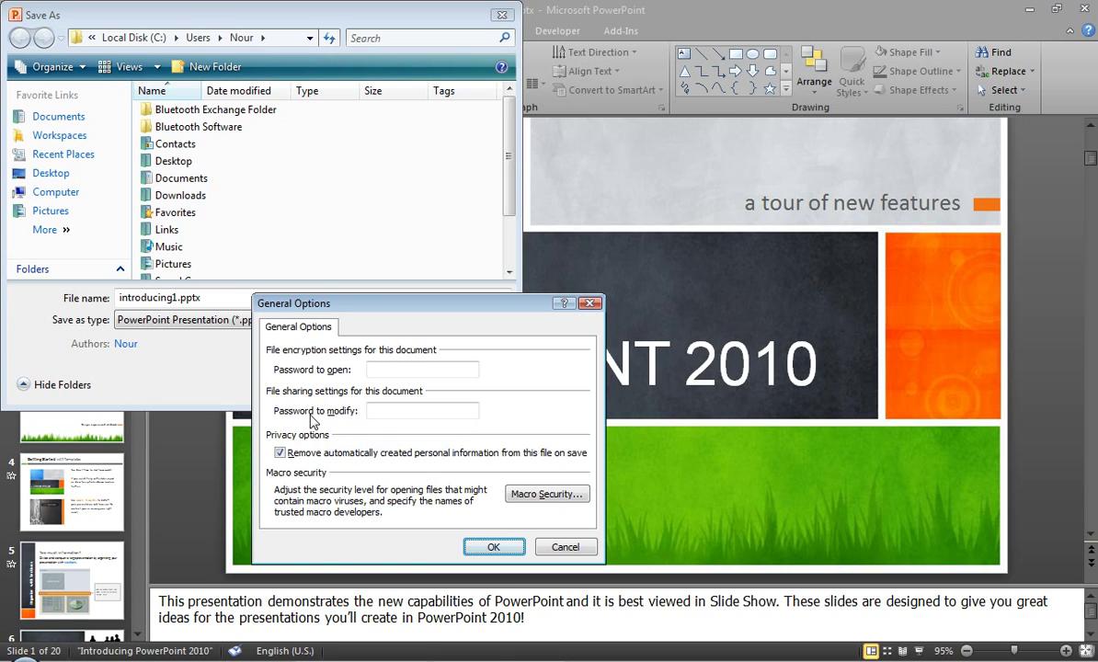
pyautogui.moveTo(289, 306); pyautogui.dragTo(264, 230)
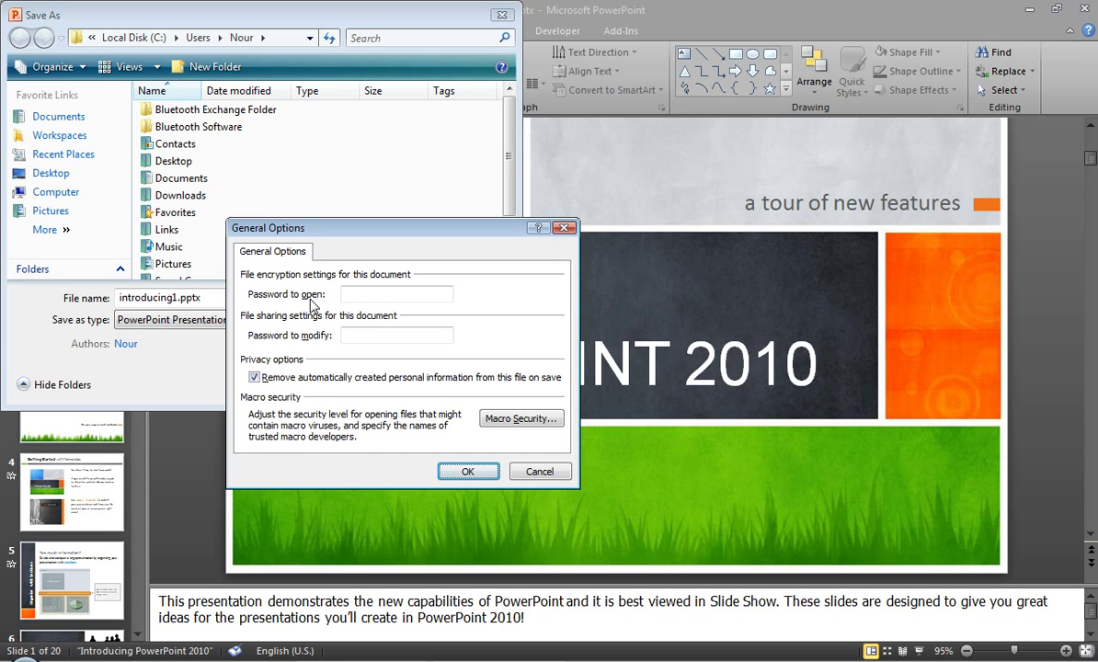
pyautogui.click(377, 335)
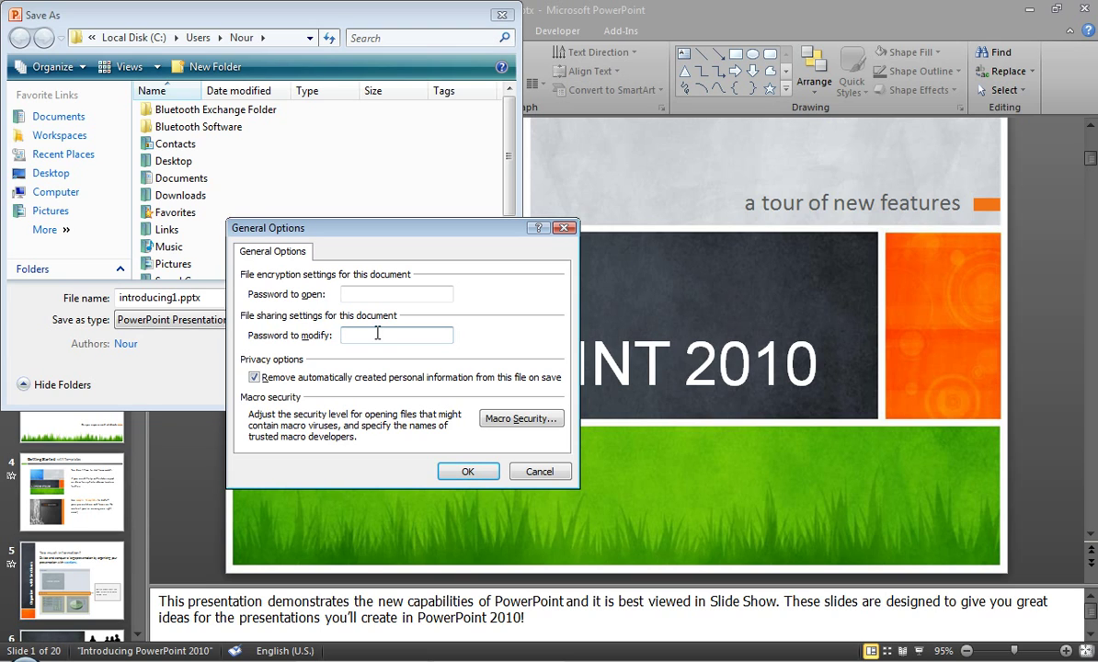
pyautogui.write('123')
pyautogui.click(453, 474)
pyautogui.write('12')
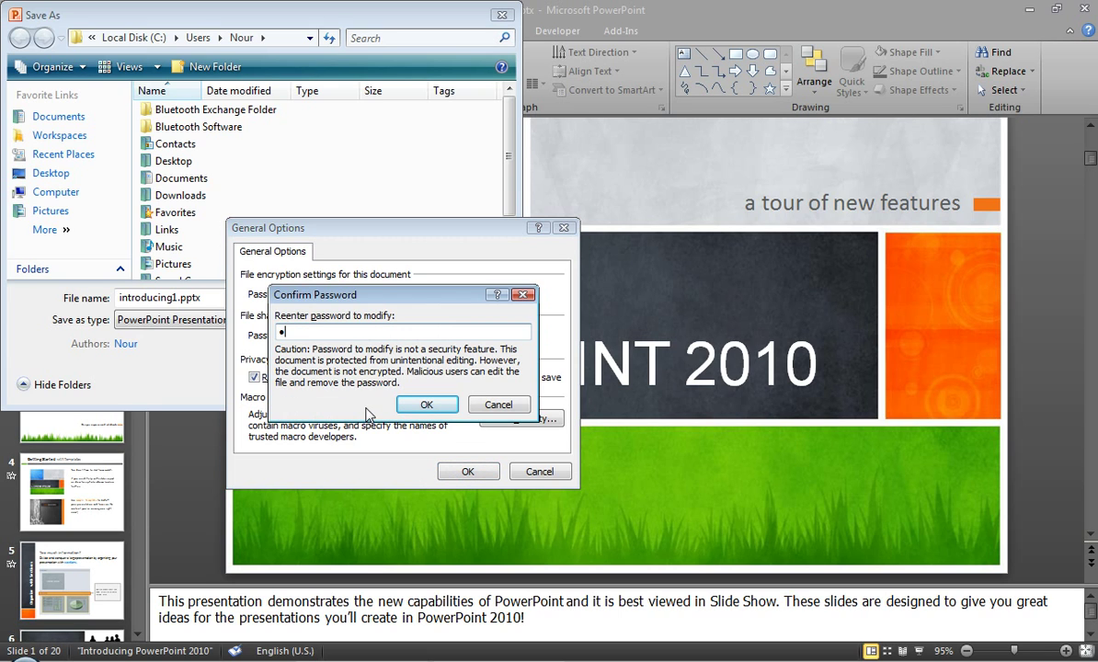
pyautogui.write('3')
pyautogui.click(423, 405)
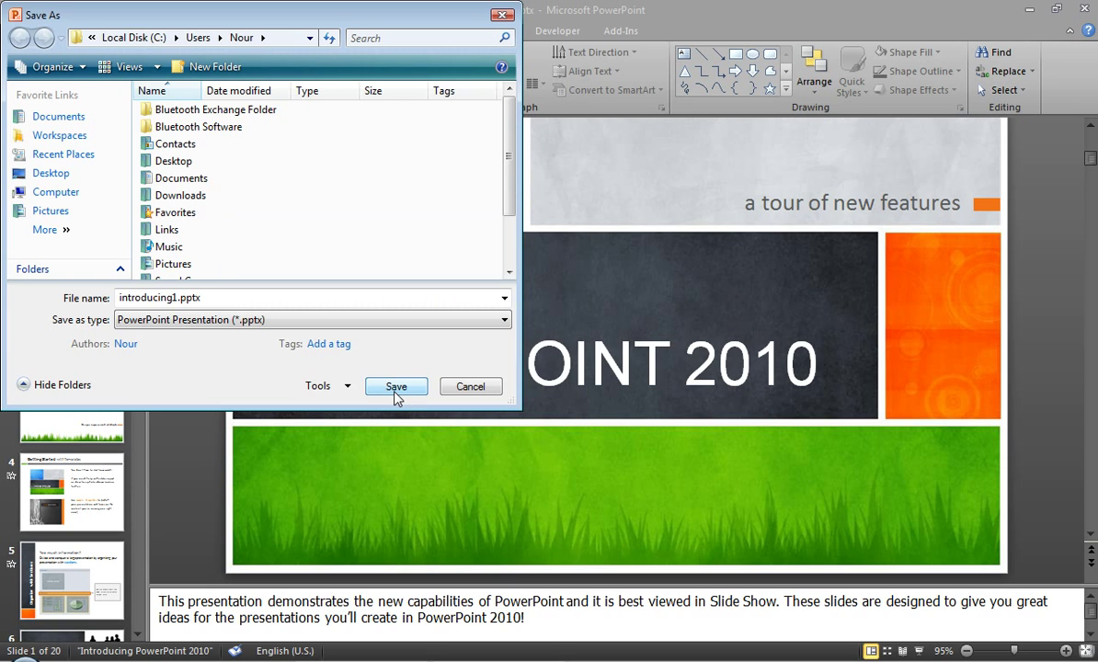
# Save over the existing introducing1.pptx, close the presentation, and bring up the Recent list
pyautogui.click(396, 387)
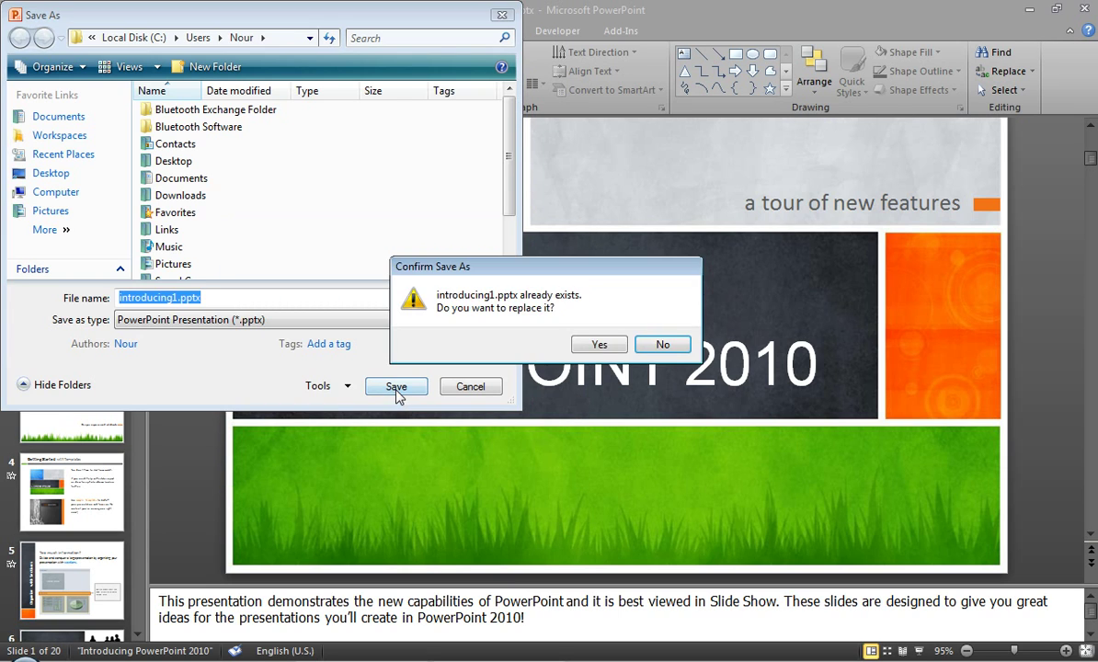
pyautogui.click(603, 346)
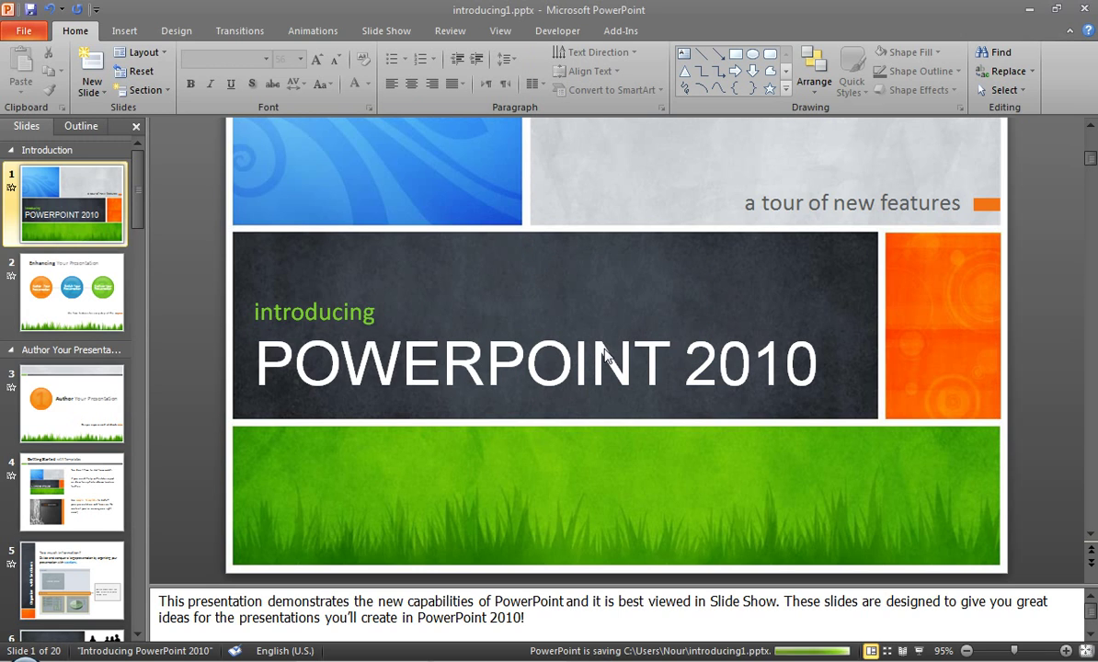
pyautogui.click(23, 33)
pyautogui.click(51, 129)
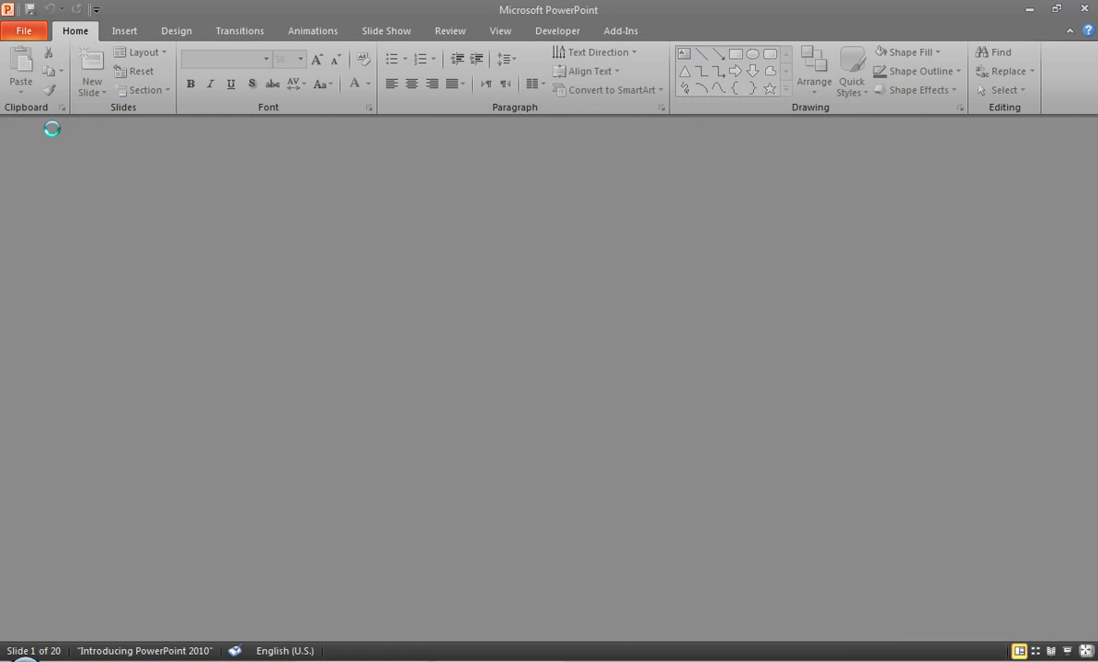
pyautogui.click(28, 35)
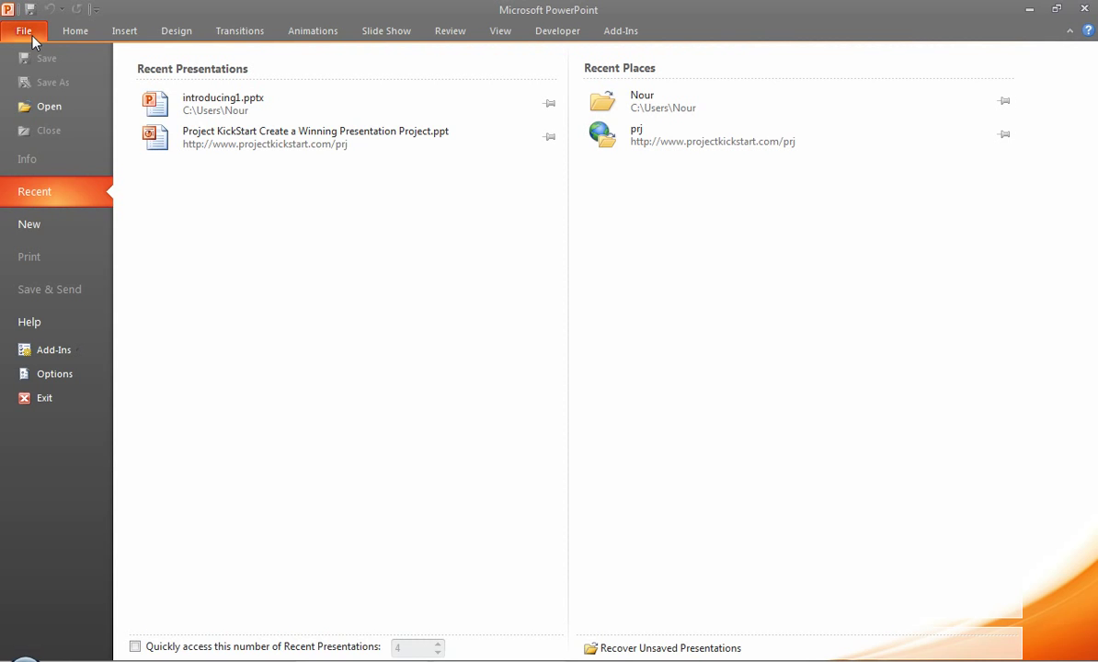
# Reopen introducing1.pptx from Recent and open it as Read-Only without the password
pyautogui.click(196, 107)
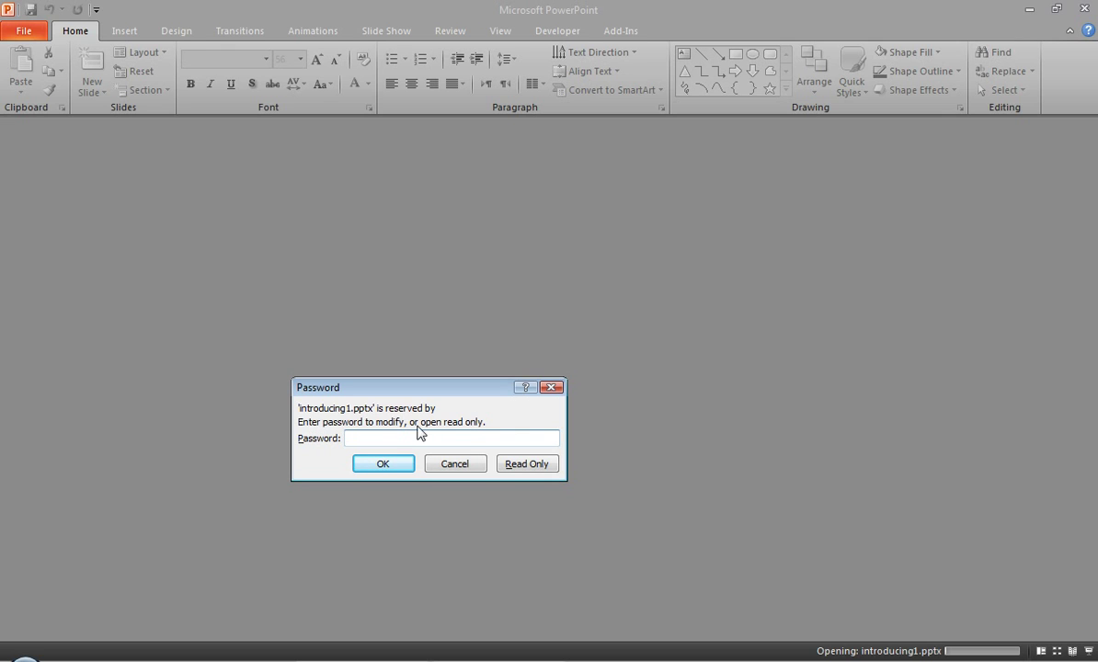
pyautogui.click(512, 464)
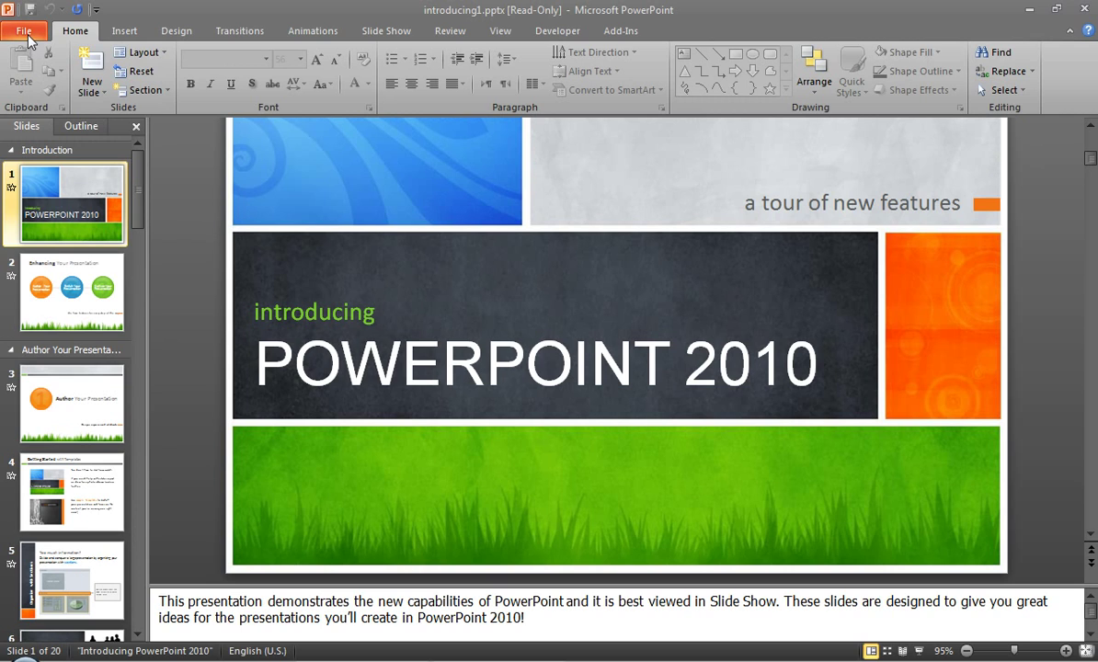
pyautogui.click(319, 349)
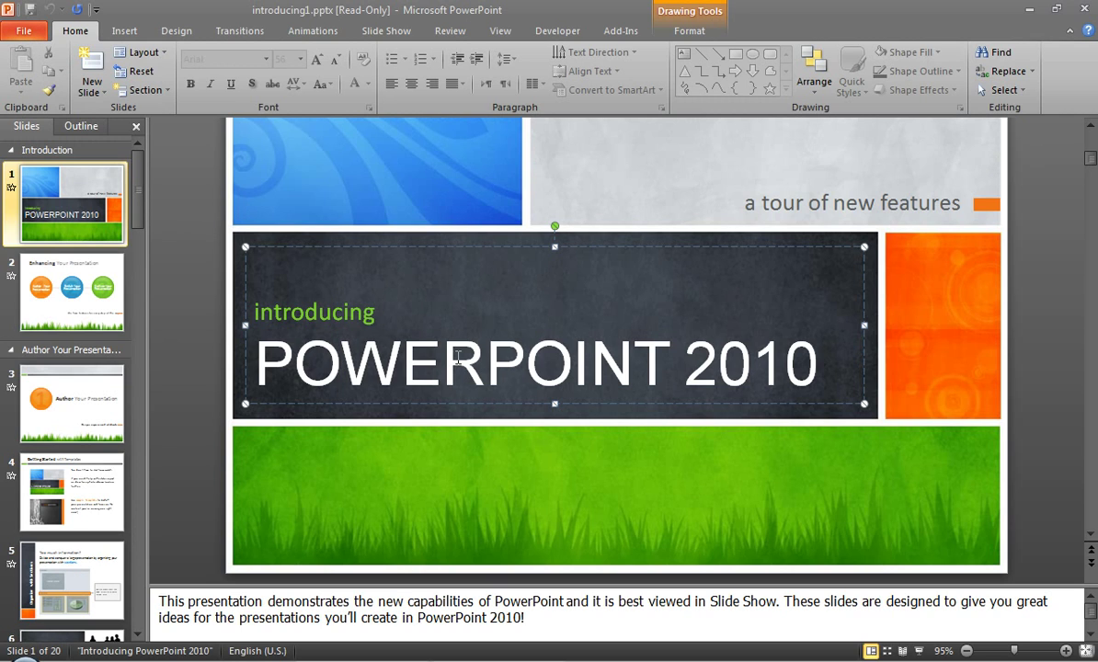
pyautogui.moveTo(340, 364); pyautogui.dragTo(480, 372)
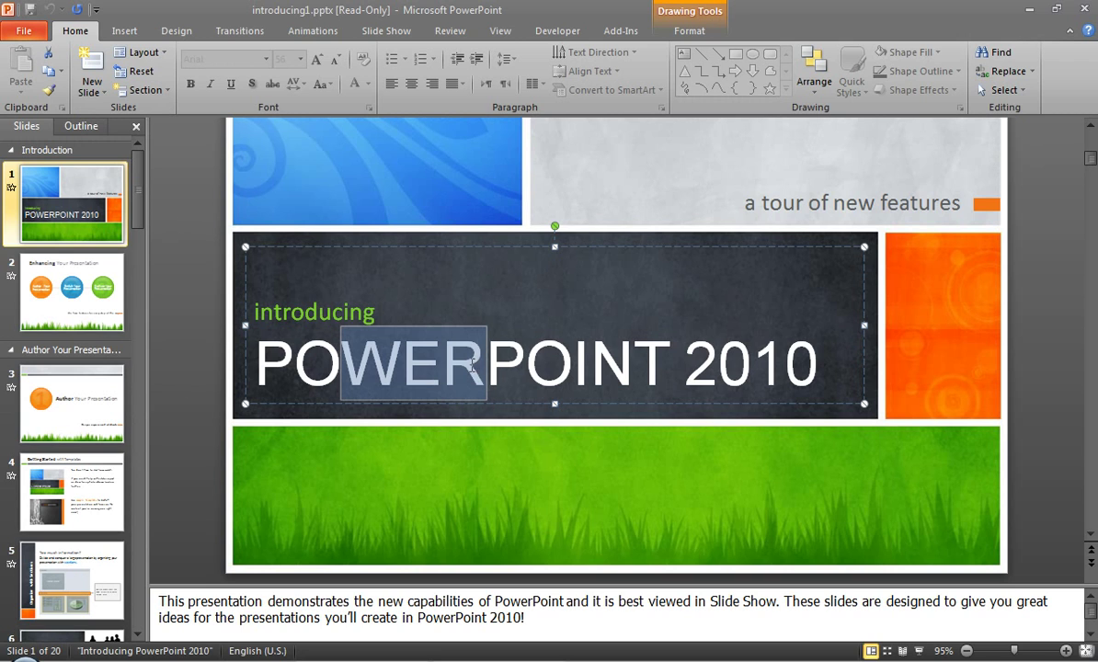
pyautogui.click(409, 354)
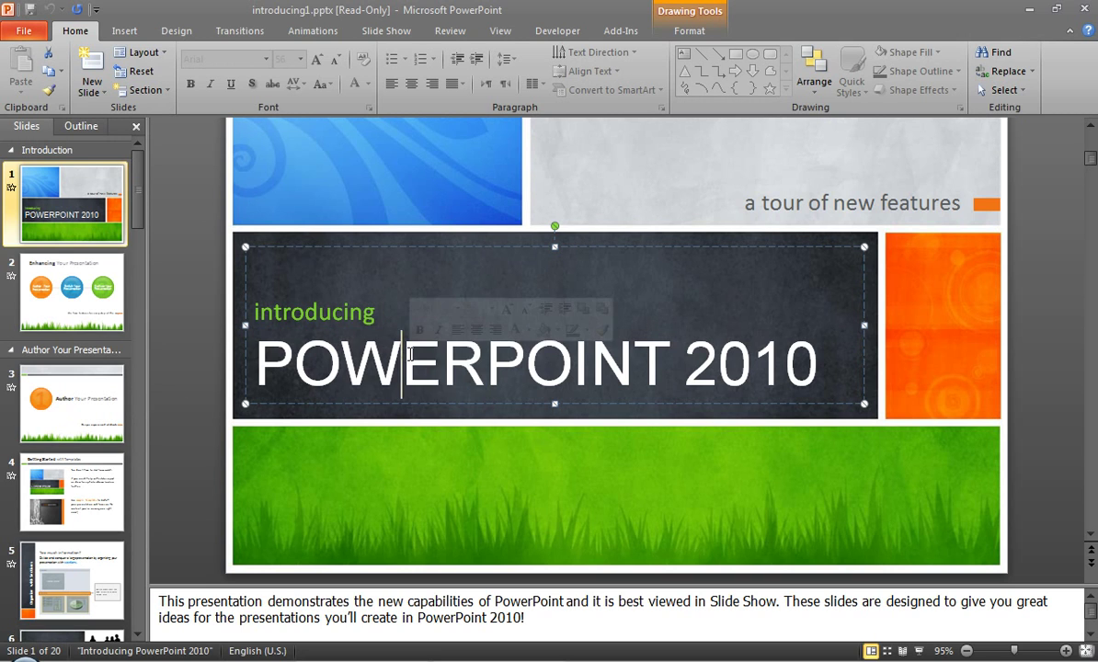
pyautogui.rightClick(410, 354)
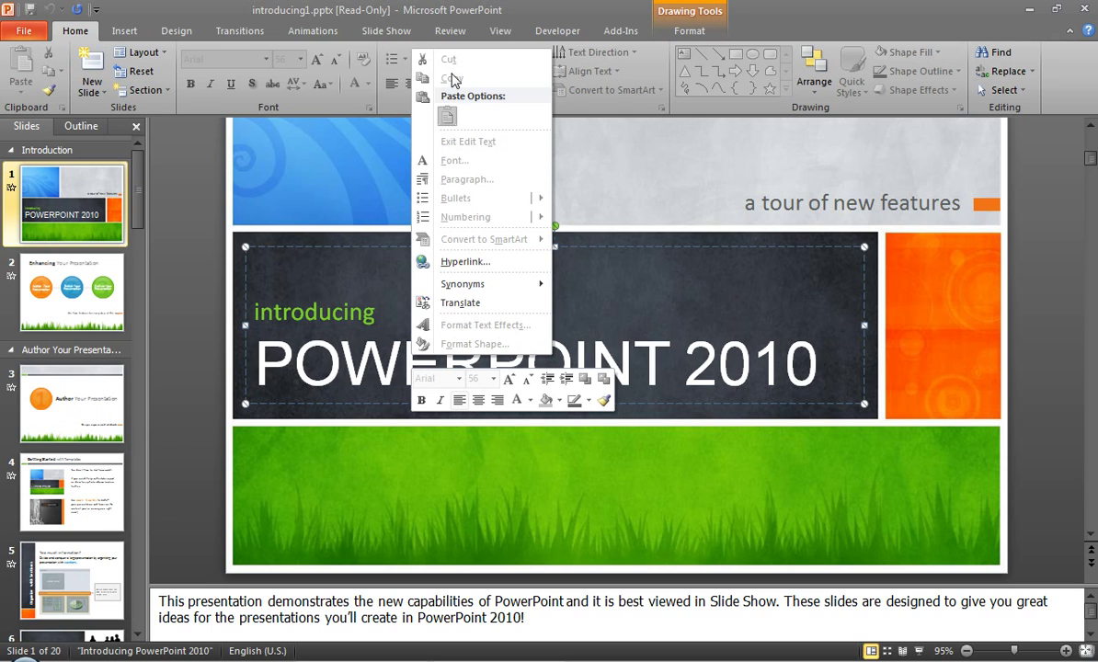
pyautogui.click(376, 333)
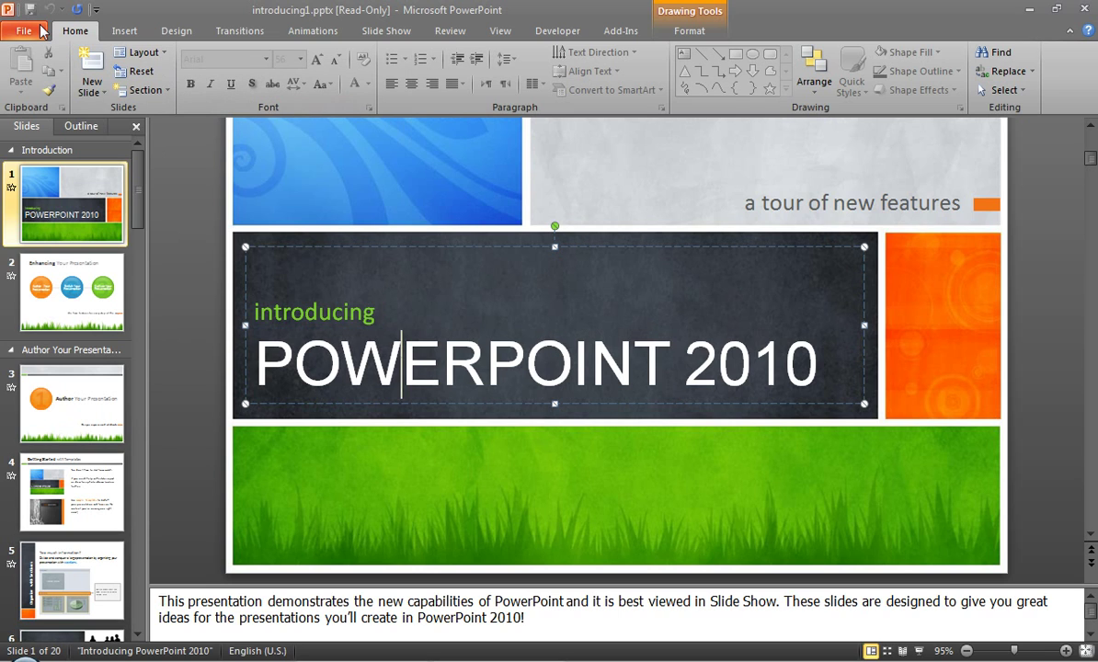
pyautogui.click(52, 185)
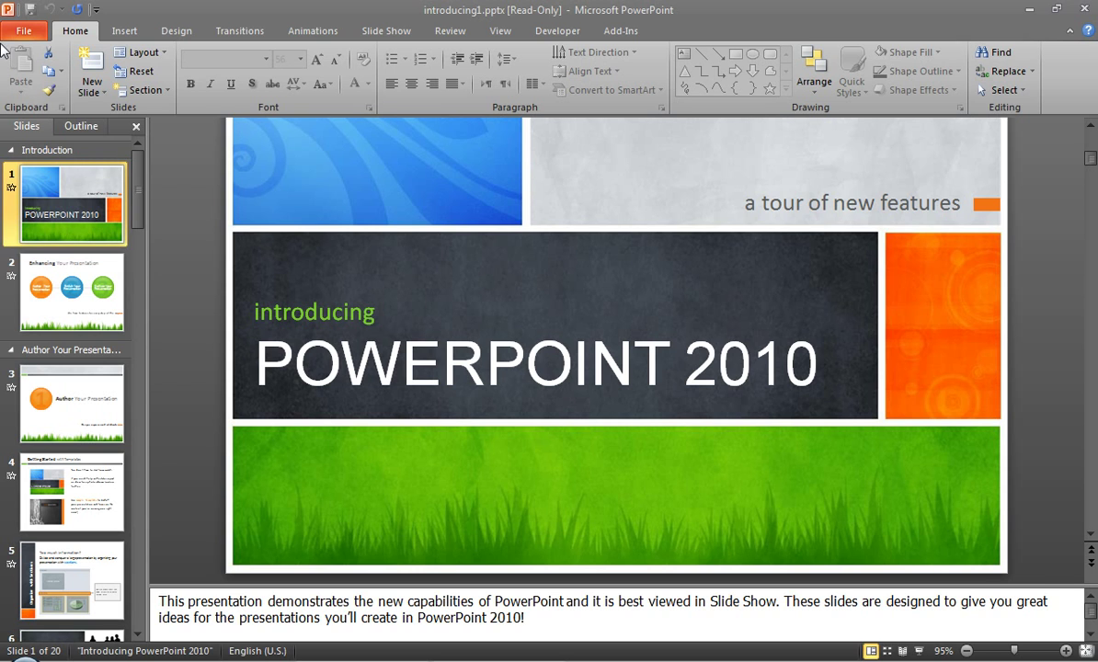
pyautogui.click(24, 30)
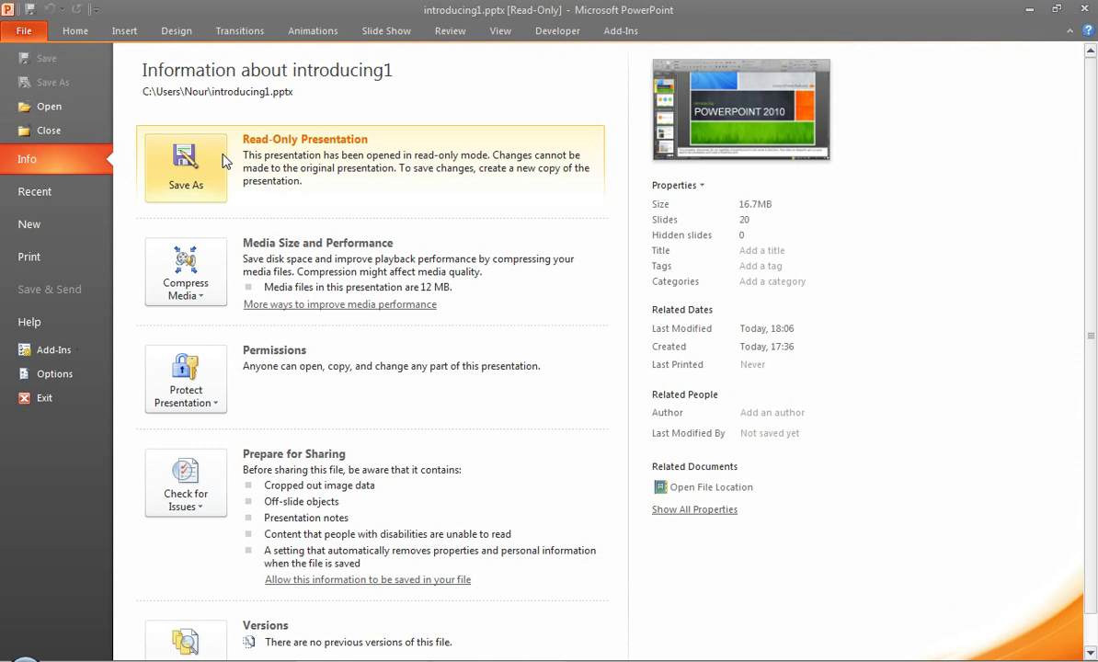
pyautogui.press('Escape')
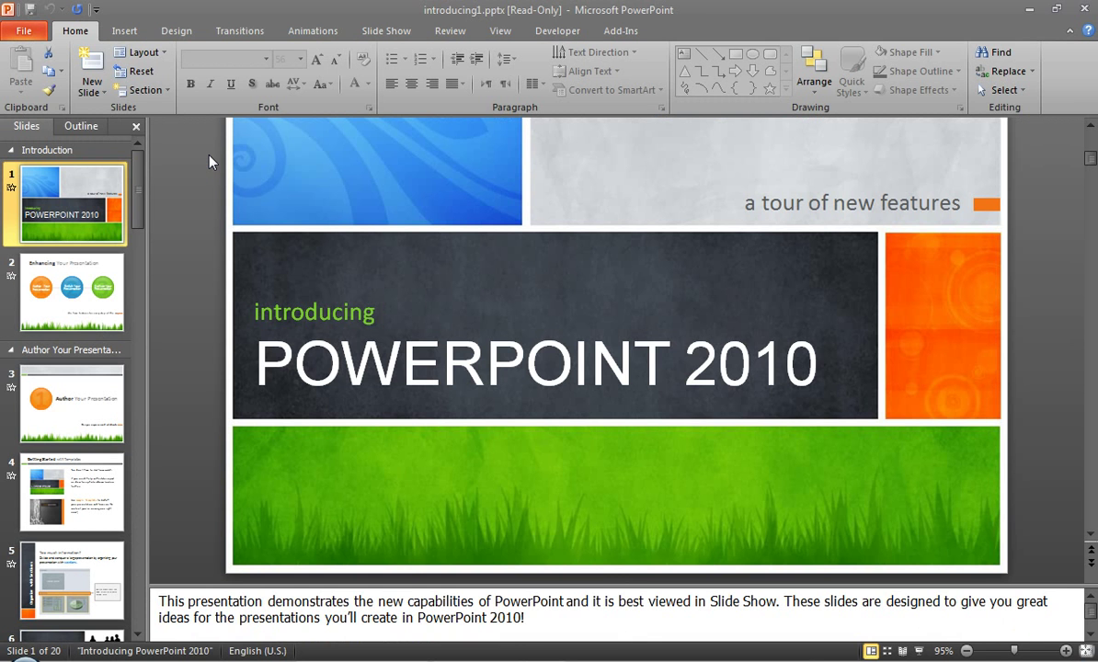
pyautogui.click(36, 32)
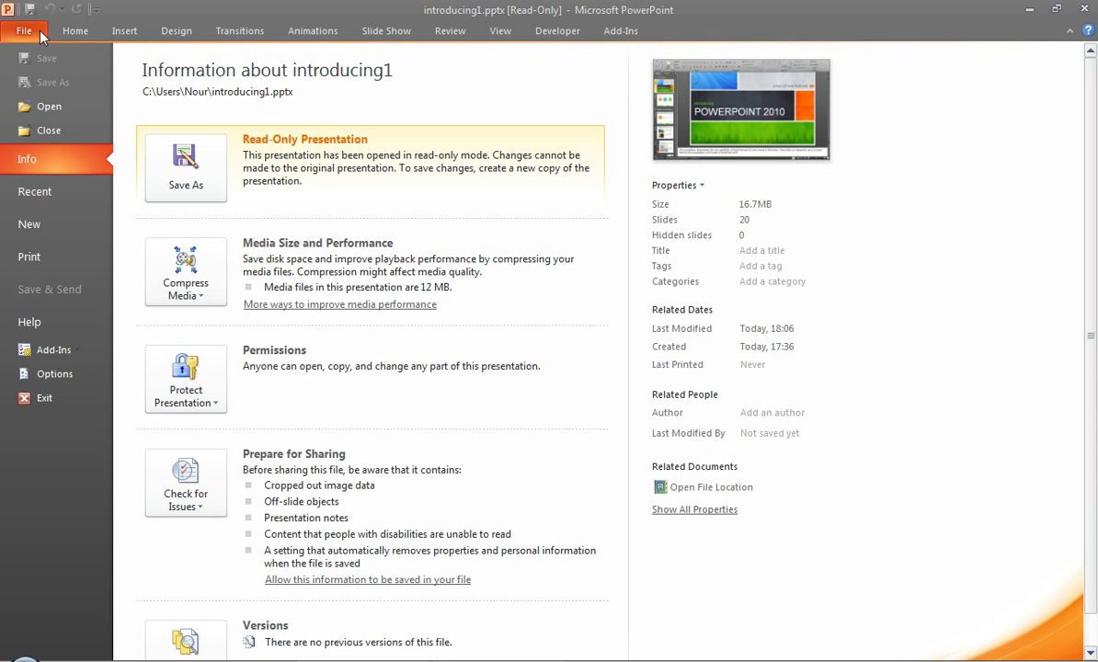
pyautogui.click(41, 37)
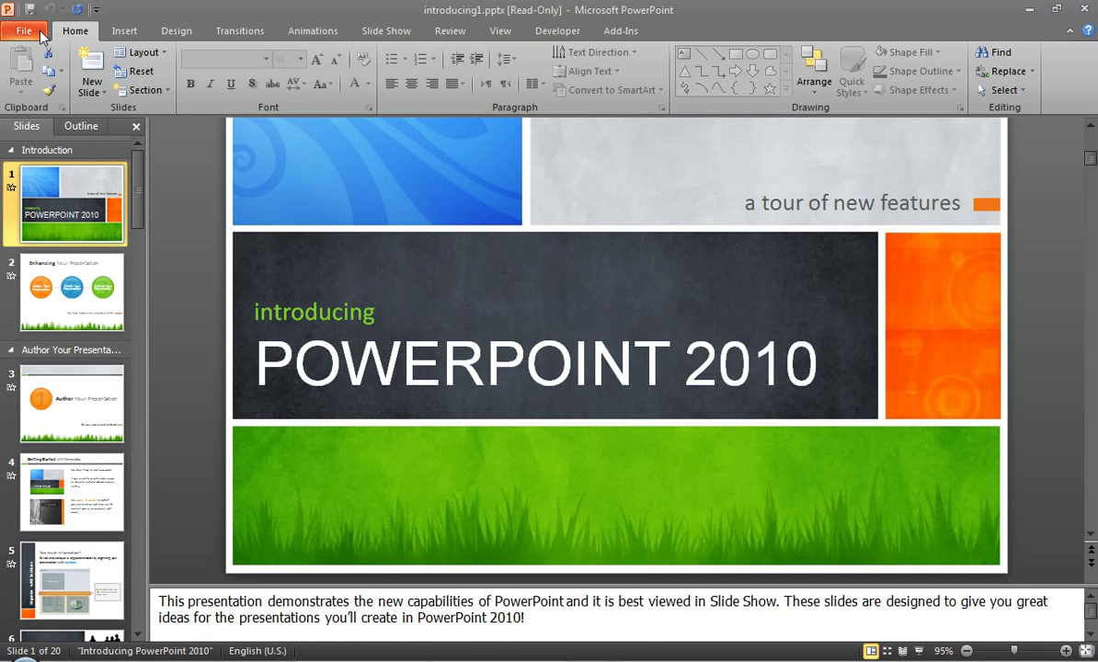